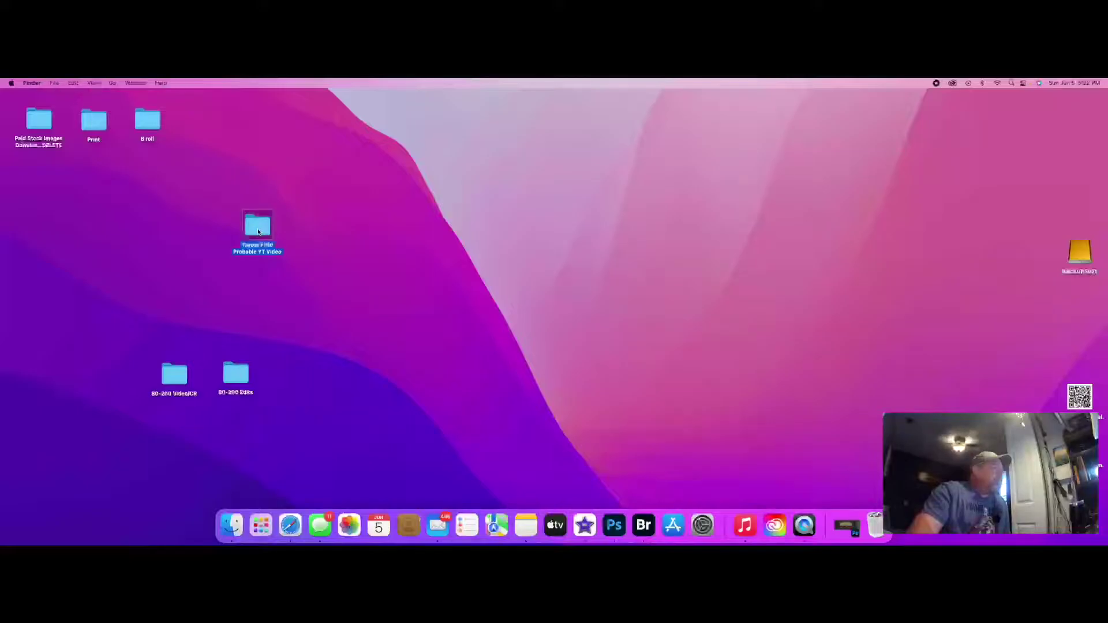
Switch to Adobe Bridge, select IMG_1300.CR3 through IMG_1617.CR3 in the Thunderhead TL CR folder, and open them in Camera Raw.
left_click(365, 158)
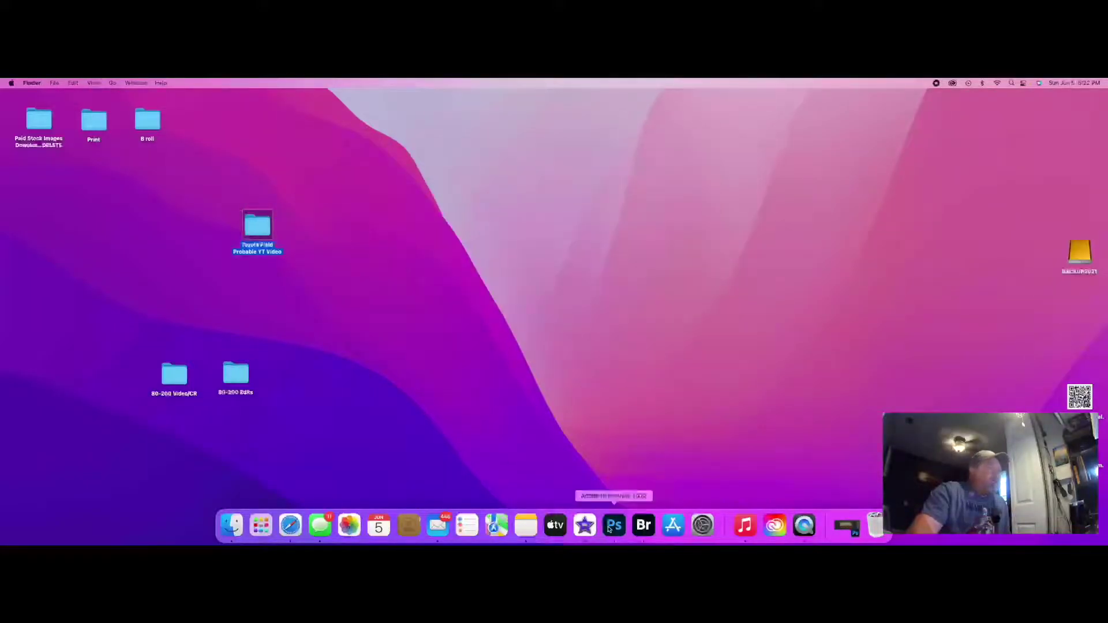
left_click(643, 525)
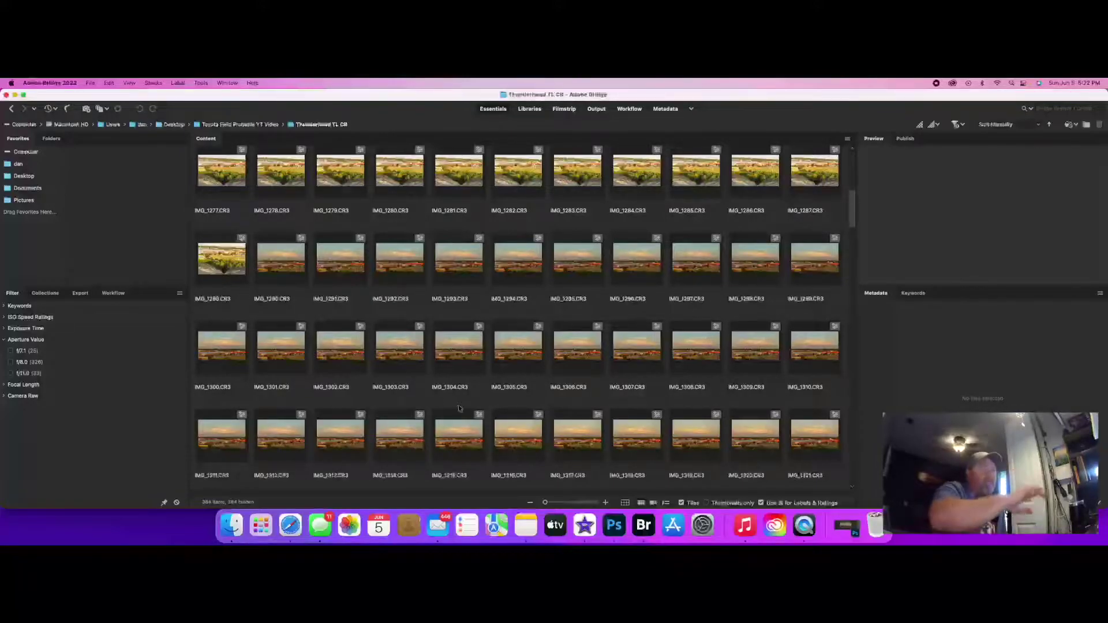
left_click_drag(200, 315, 840, 477)
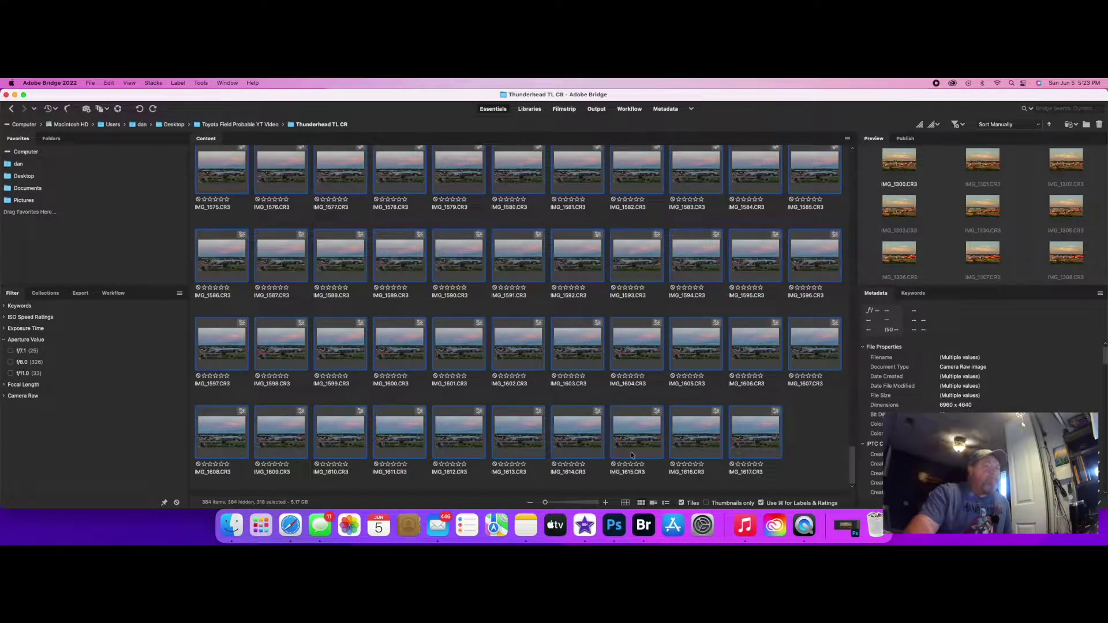
key("super+r")
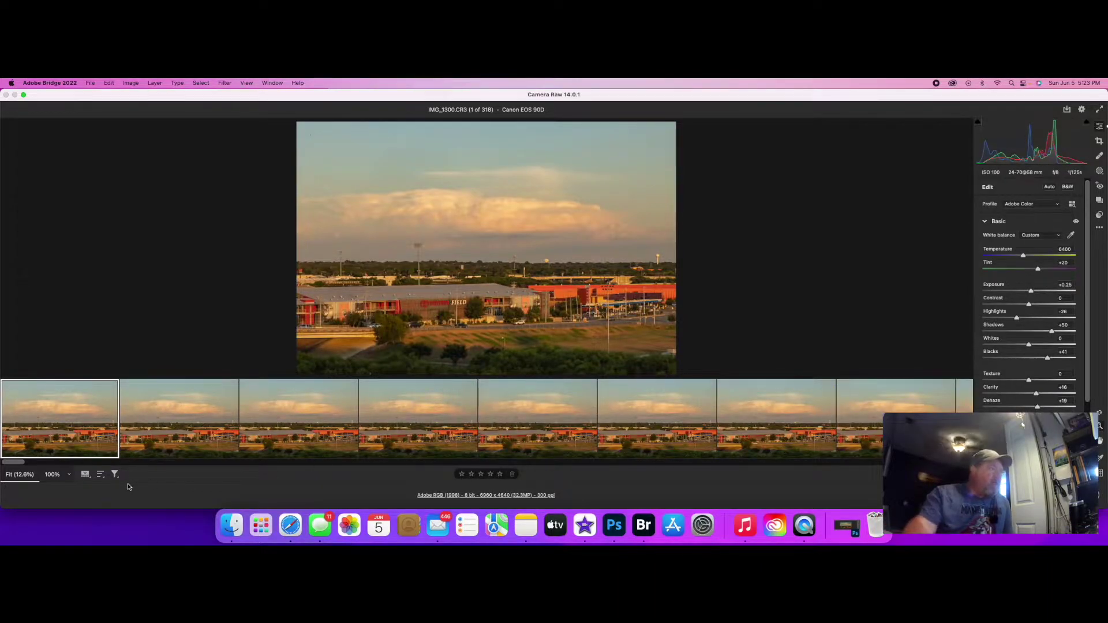
Select frame IMG_1458.CR3 midway through the filmstrip and set its white balance temperature to 6600.
left_click_drag(23, 463, 483, 473)
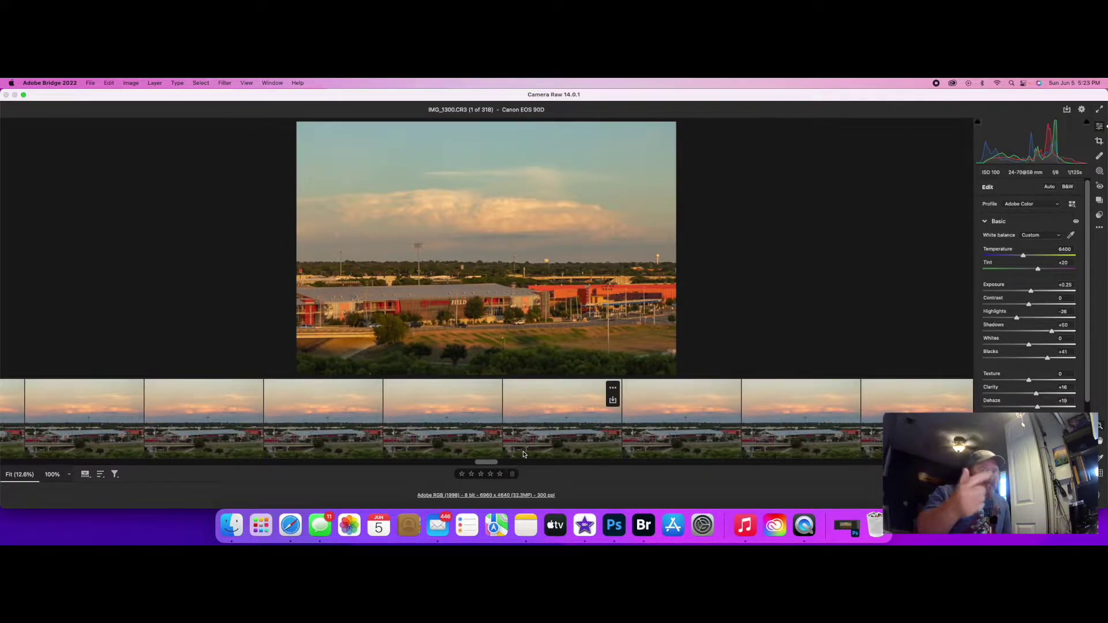
left_click(475, 439)
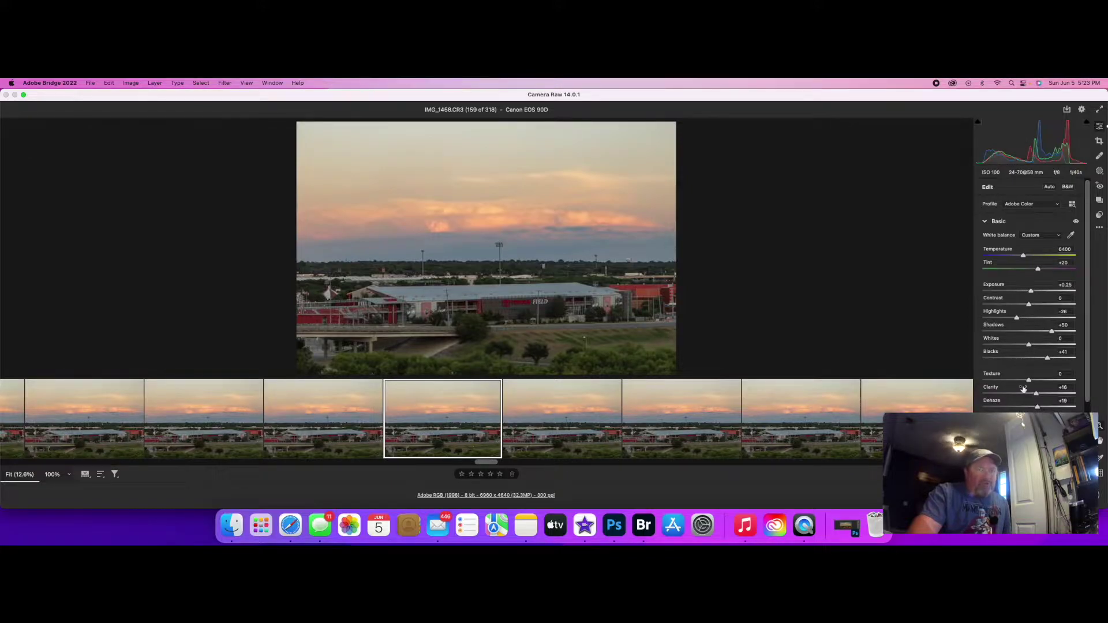
left_click_drag(1024, 258, 1027, 260)
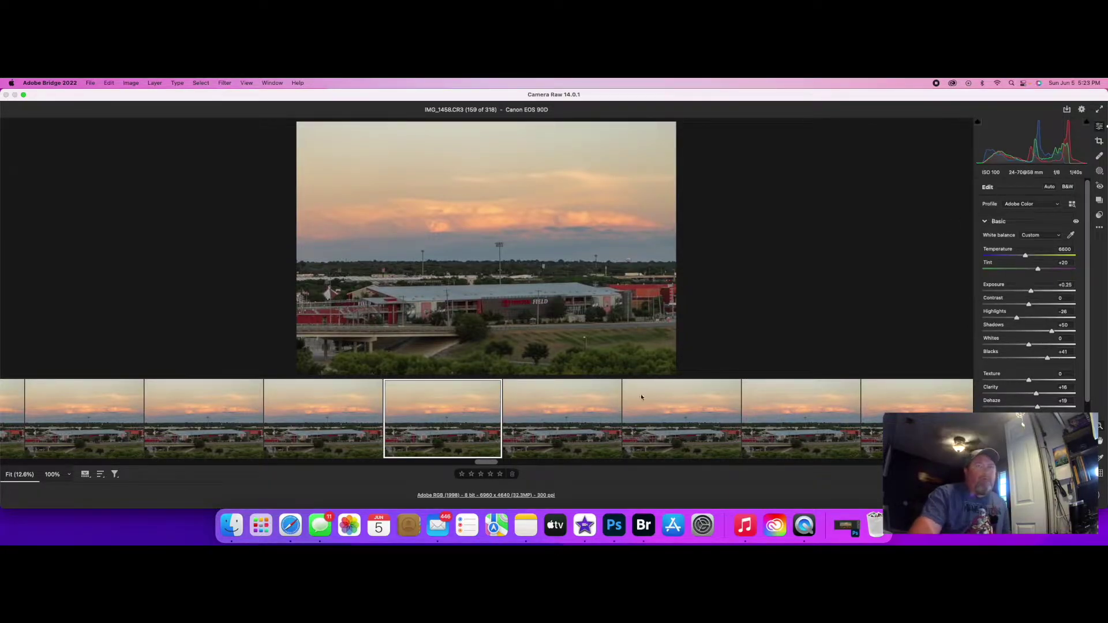
Select all frames in the filmstrip and review the Sync Settings options for them.
mouse_move(492, 391)
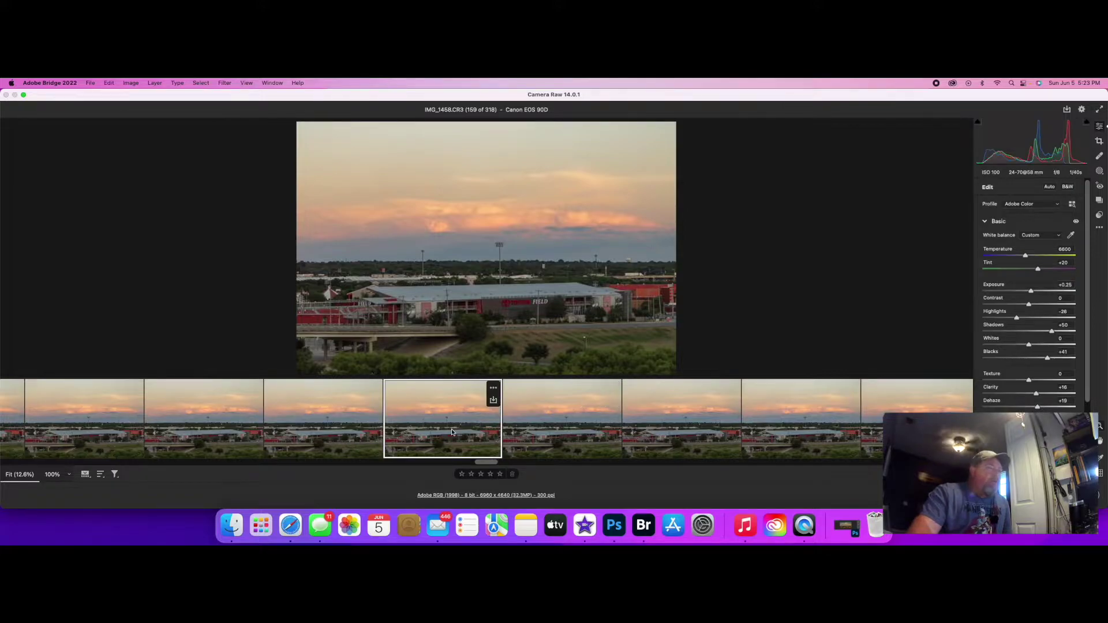
right_click(450, 431)
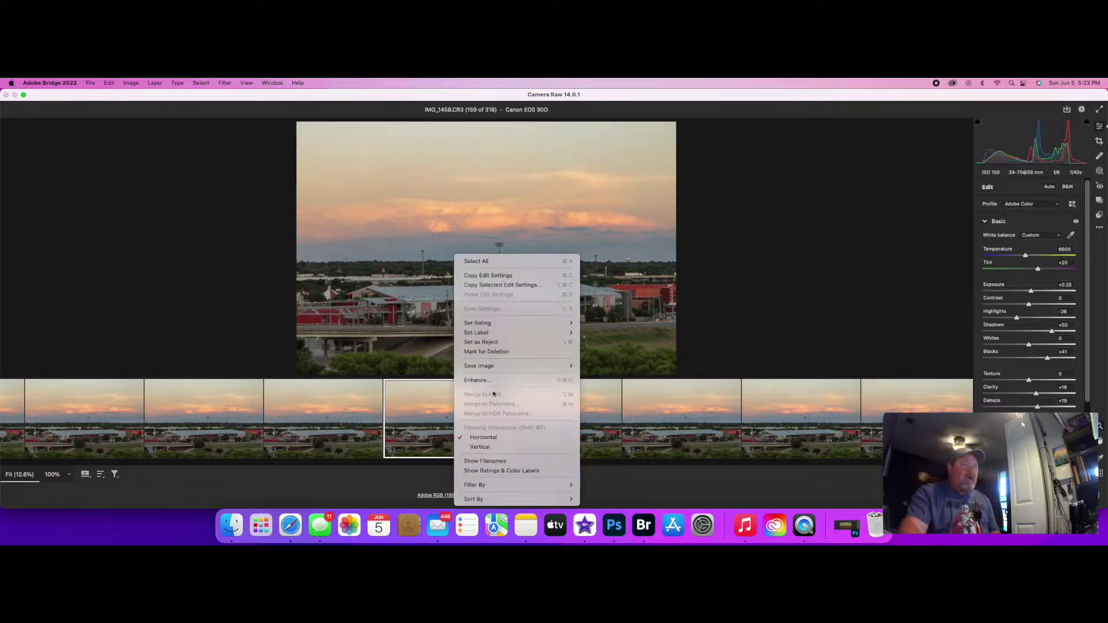
left_click(490, 262)
right_click(465, 445)
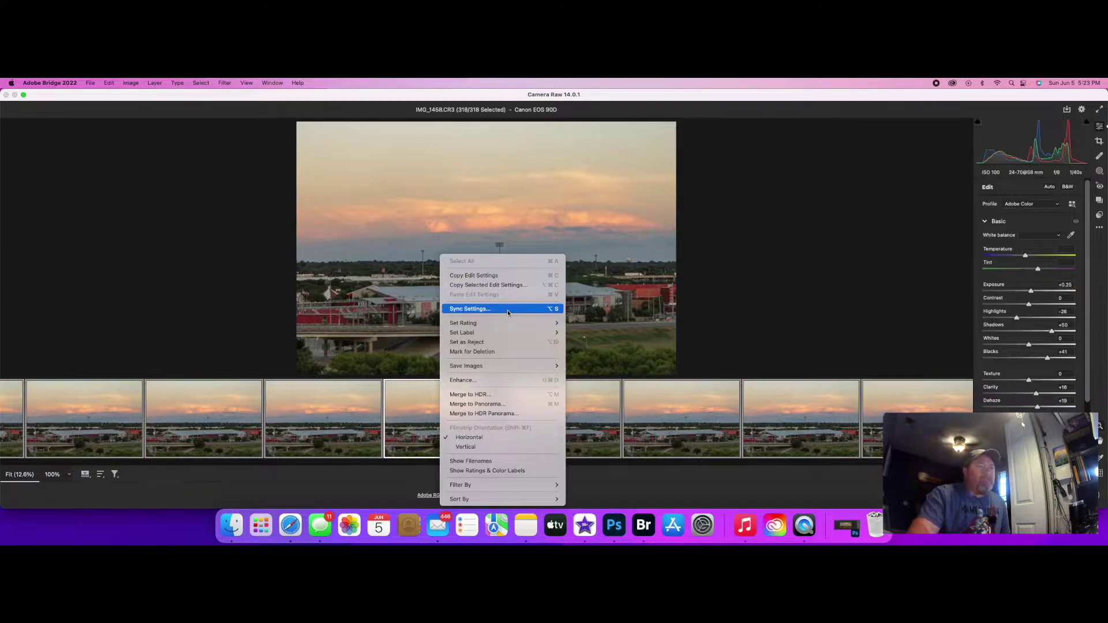
left_click(736, 300)
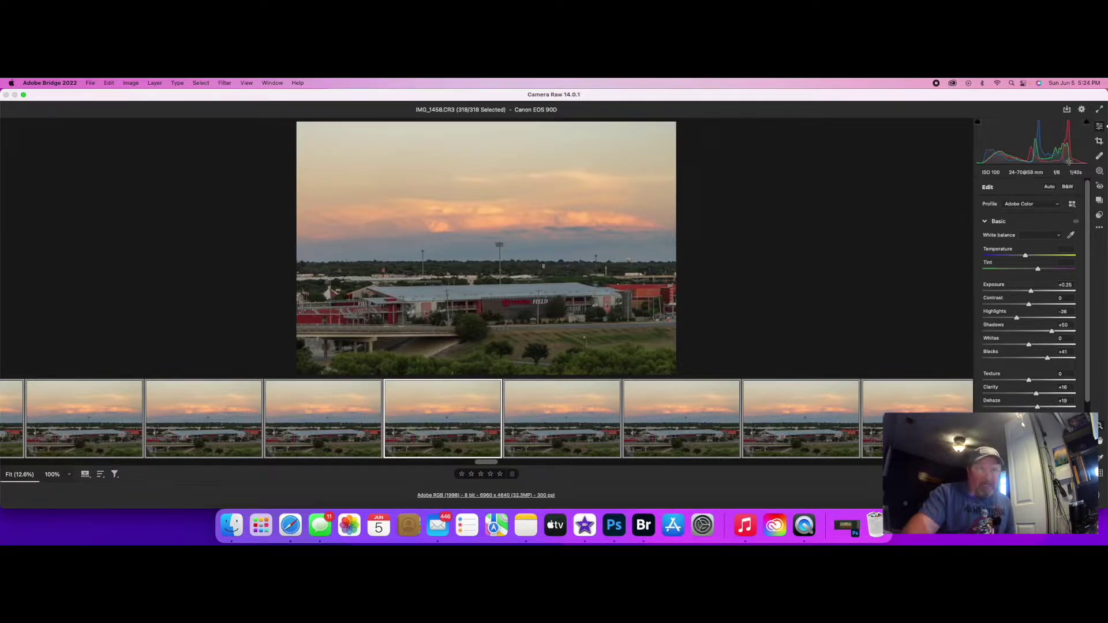
Review the save options for the selected frames, including the serial-number file naming choices, and leave without saving.
left_click(1068, 110)
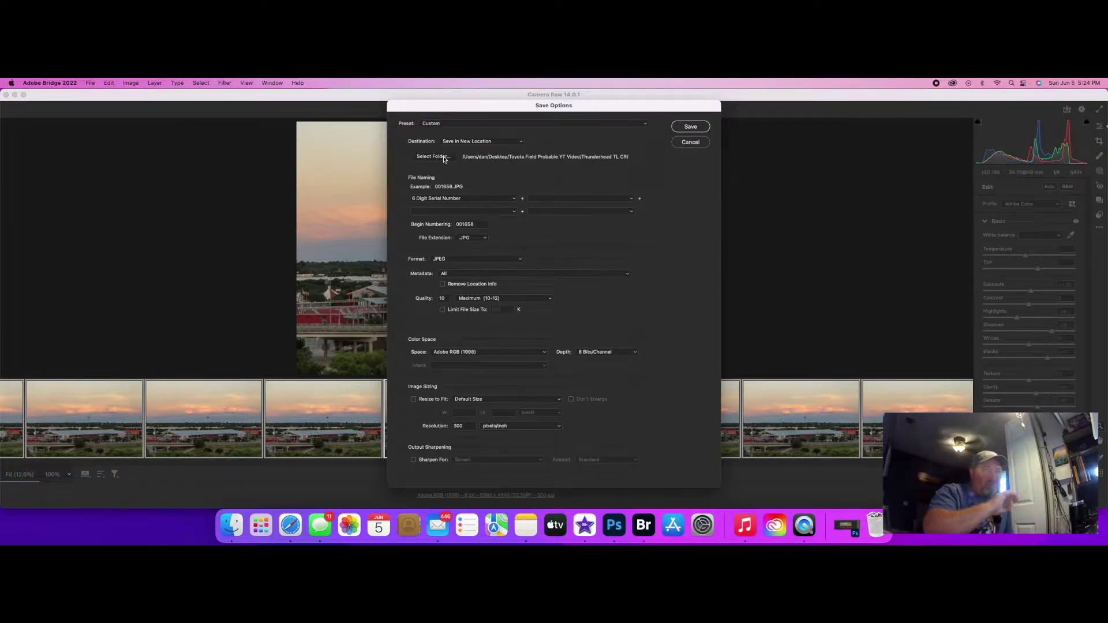
left_click(514, 199)
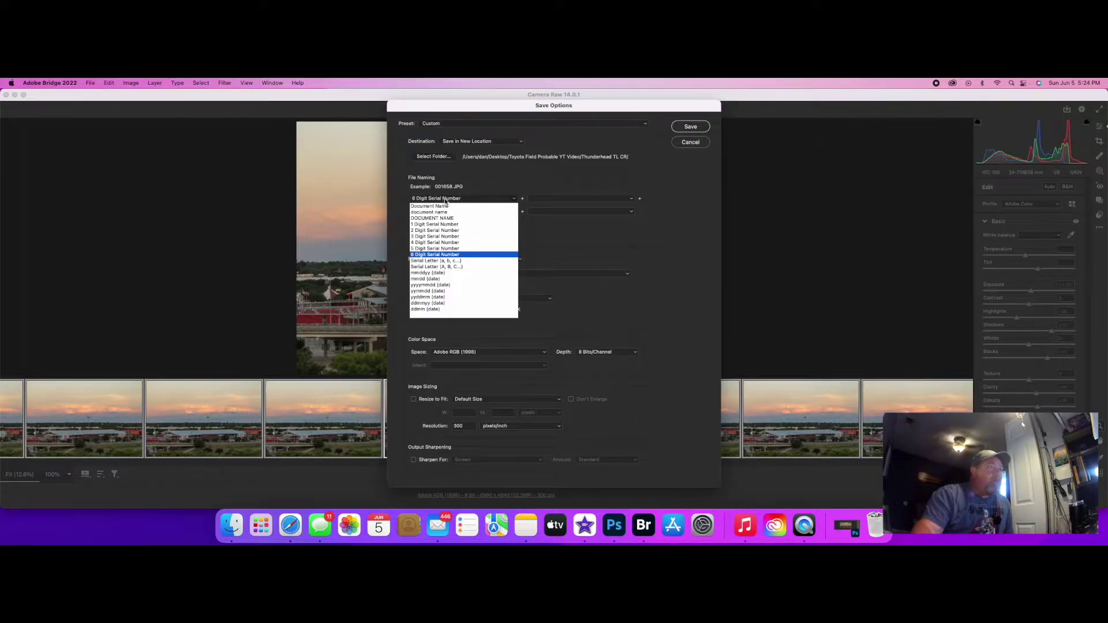
left_click(514, 201)
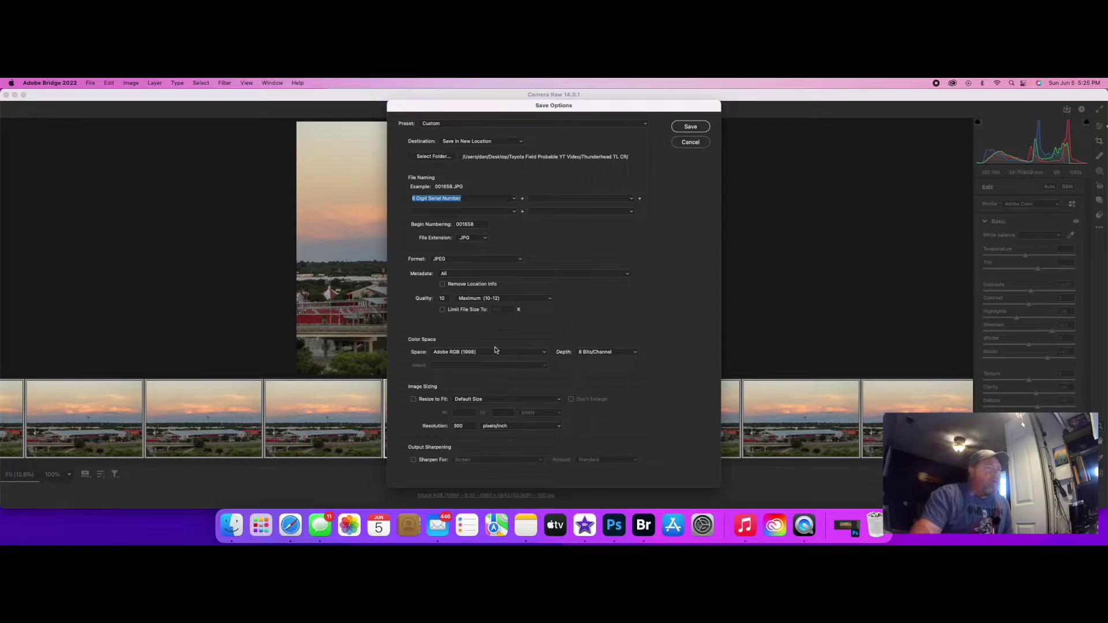
left_click(690, 143)
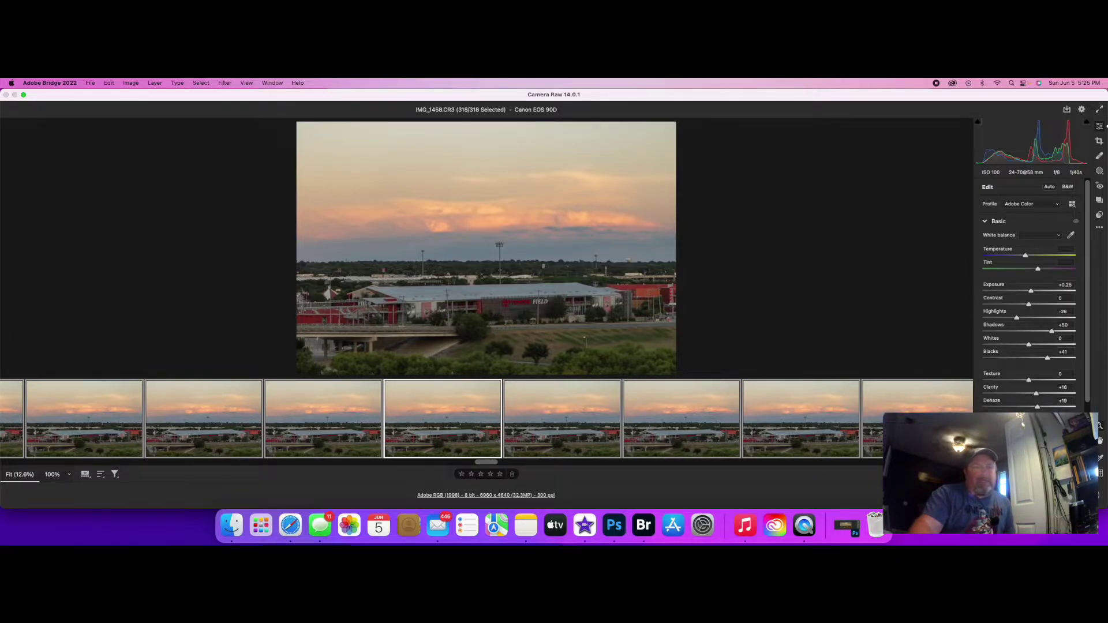
Close Camera Raw, the Bridge window and the Thunderhead TL CR folder window.
left_click(1084, 495)
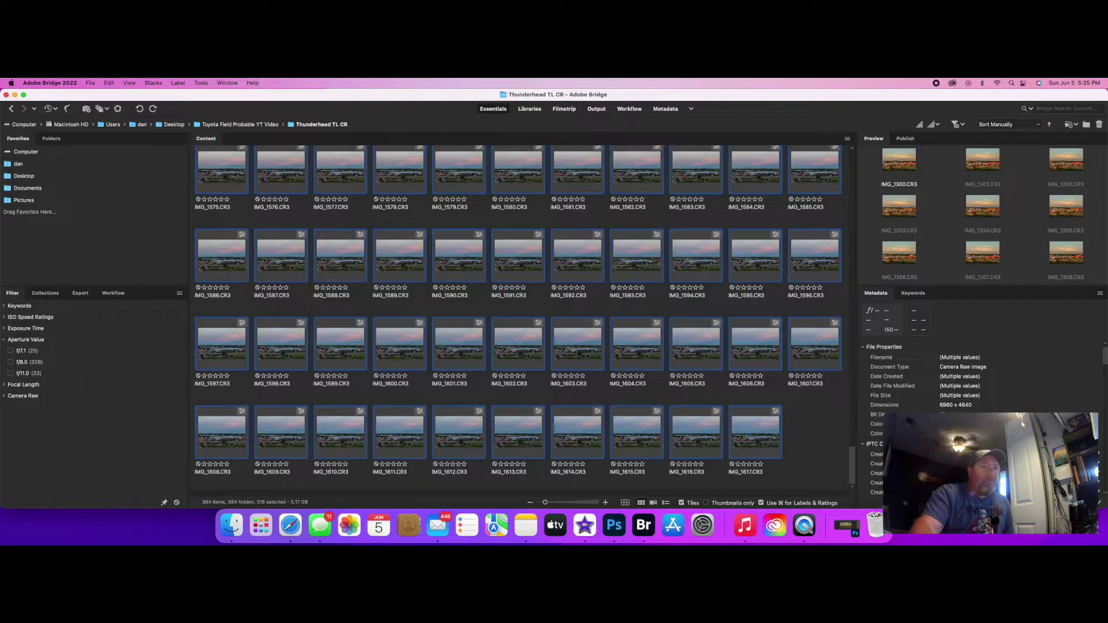
left_click(5, 96)
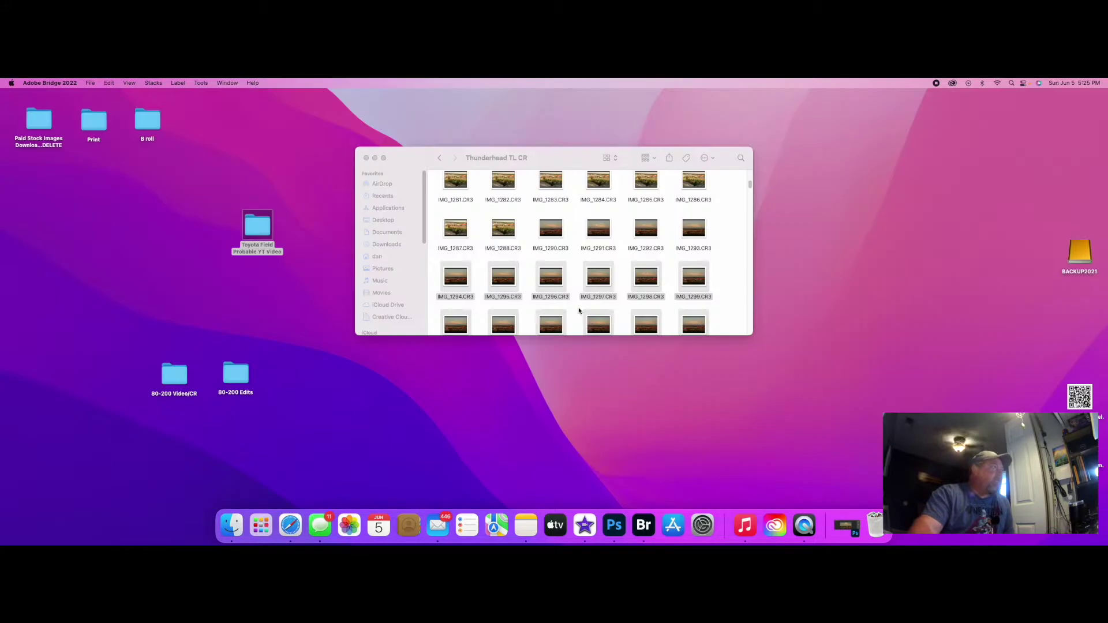
left_click(366, 157)
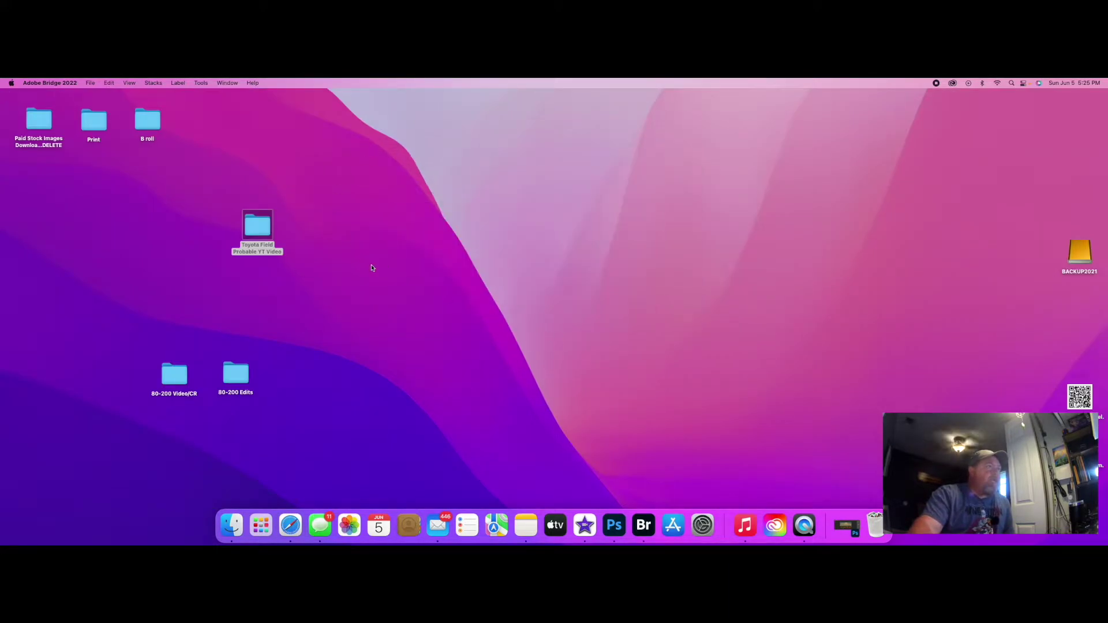
Look through the exported JPGs in the Thunderhead TL Edit folder inside Toyota Field Probable YT Video, and close the folder.
double_click(257, 223)
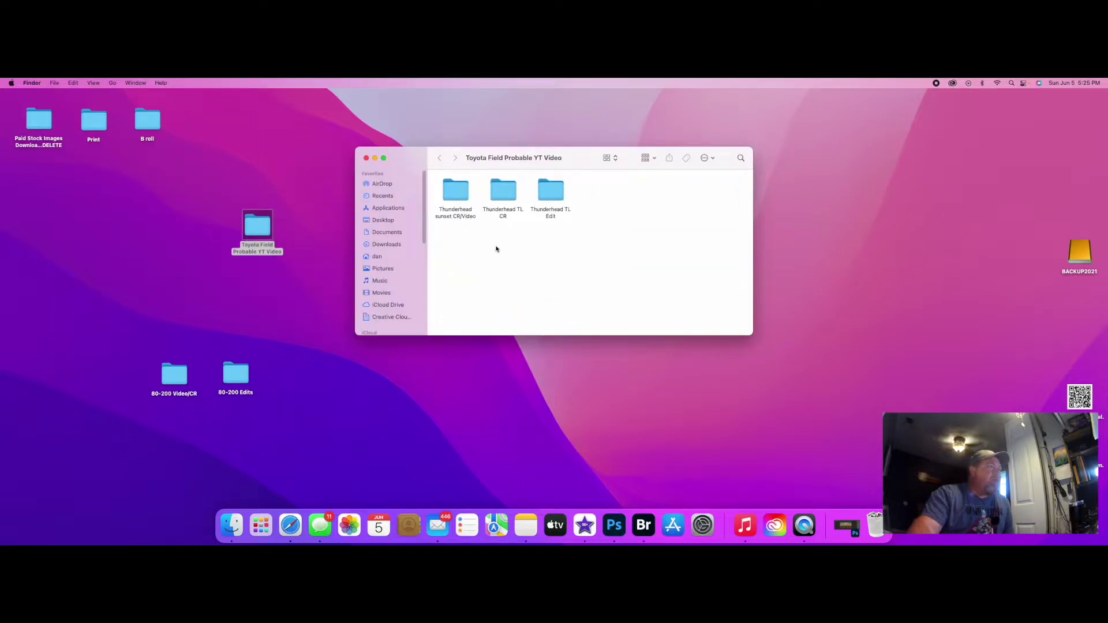
double_click(551, 193)
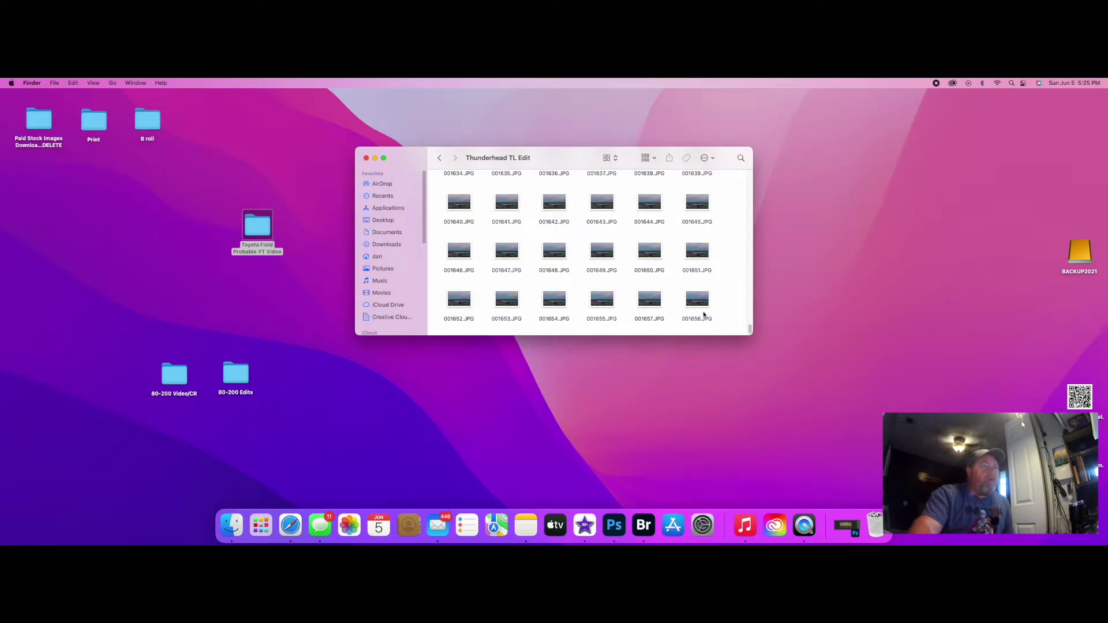
scroll(528, 257, "up", 3)
scroll(528, 257, "up", 20)
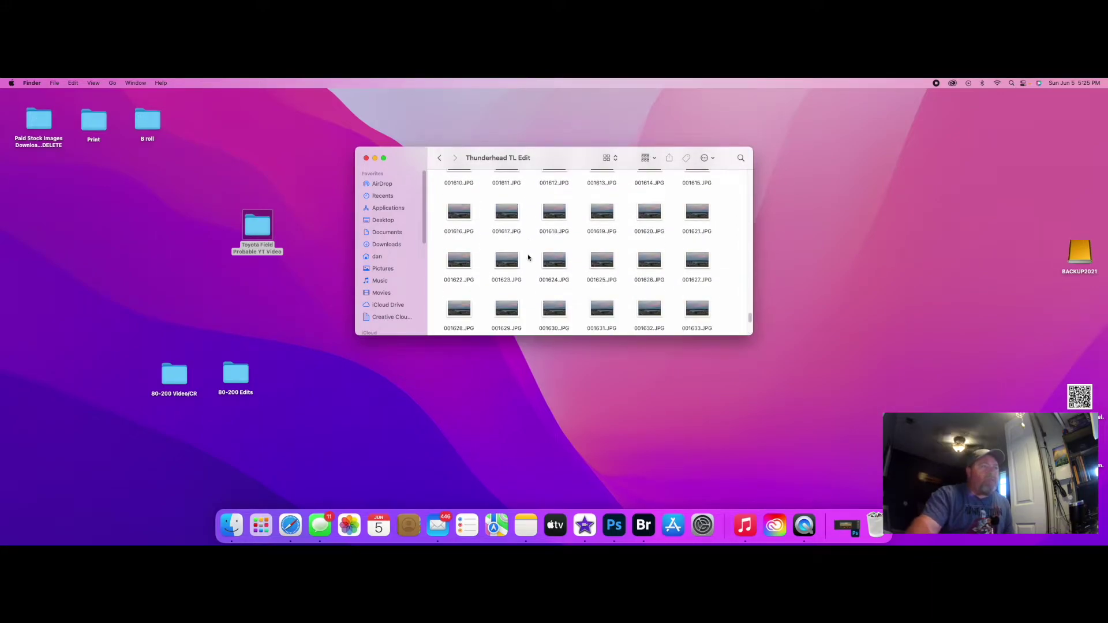
left_click(366, 158)
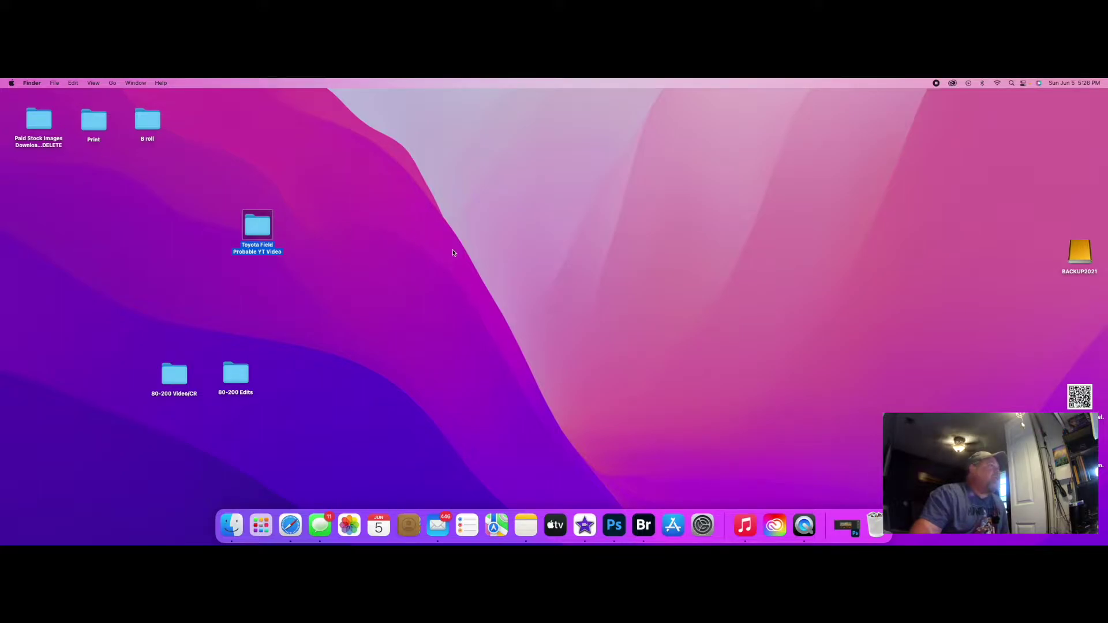
Switch to QuickTime Player and dismiss its file-opening dialog.
left_click(803, 524)
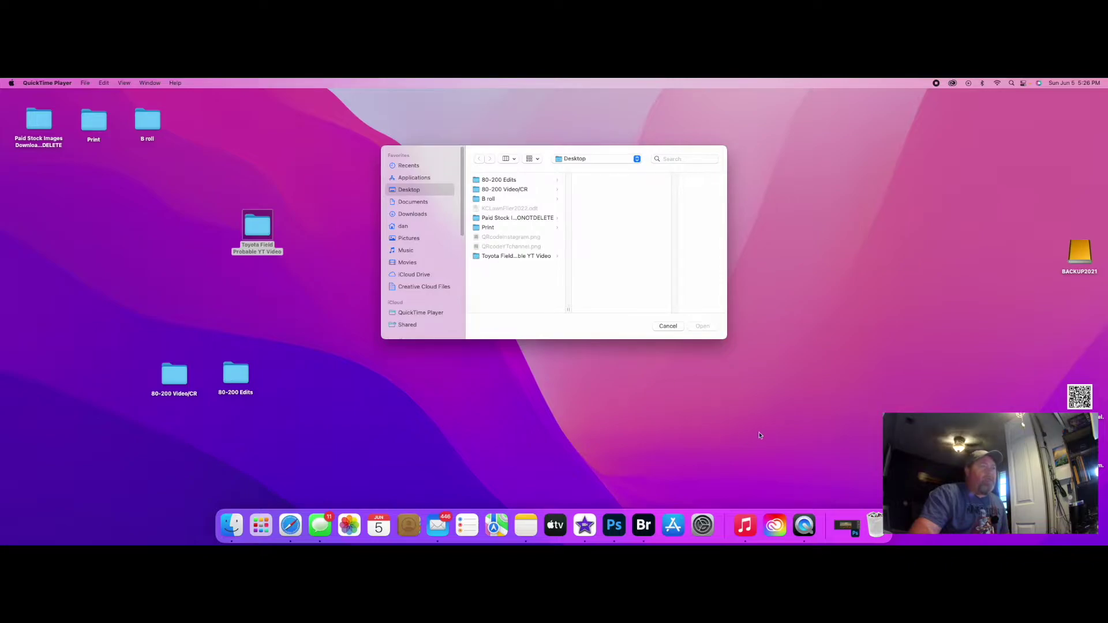
left_click(665, 327)
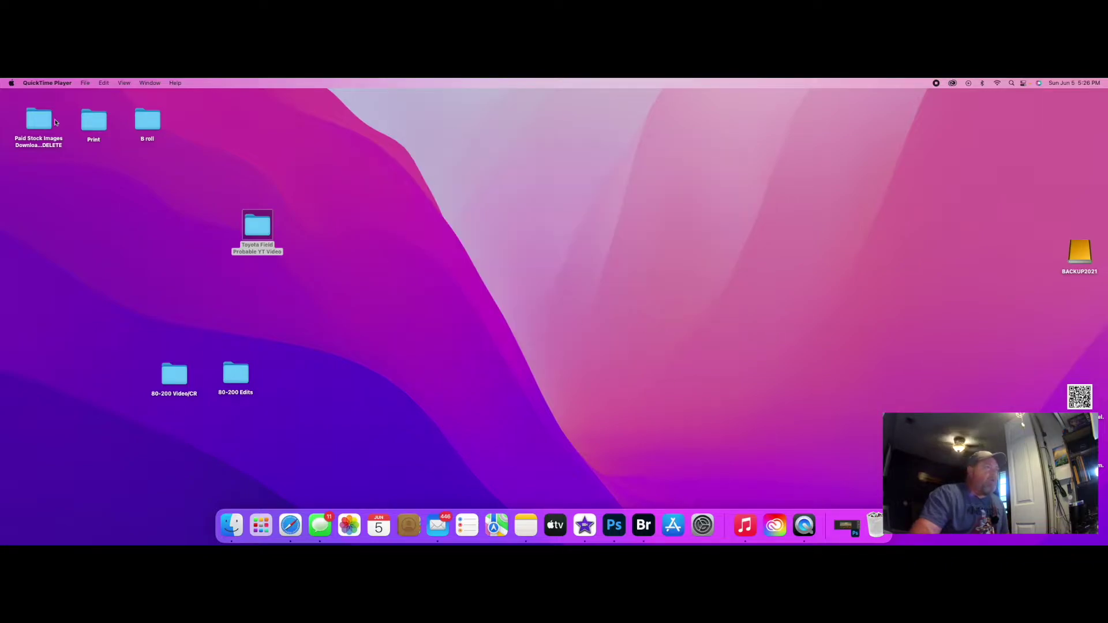
Try to open the Toyota Field Probable YT Video folder as an image sequence.
left_click(84, 83)
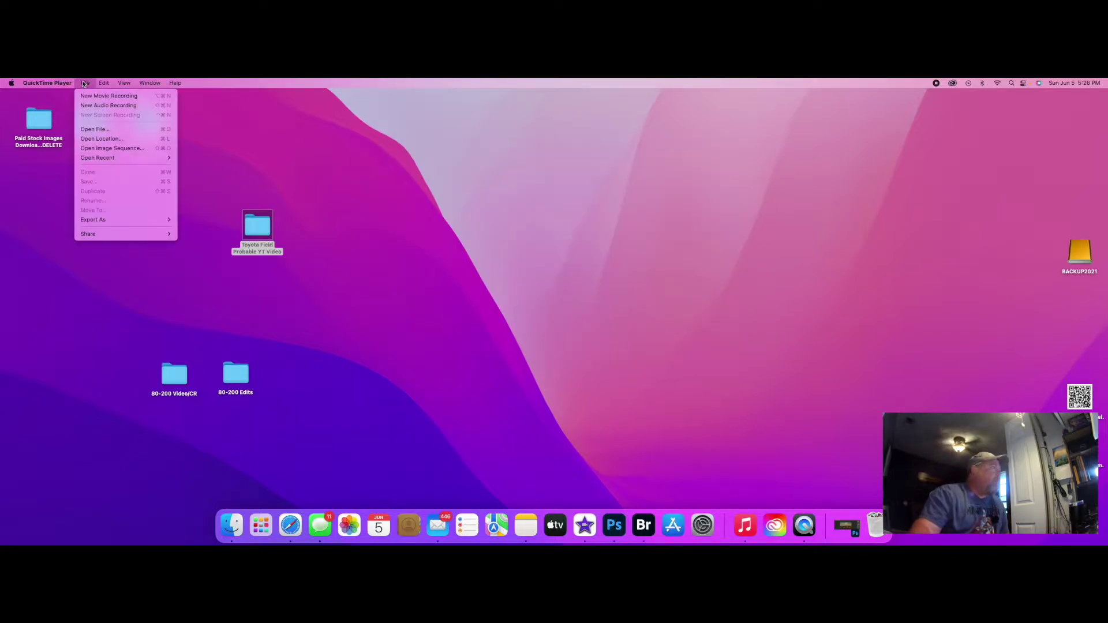
left_click(113, 149)
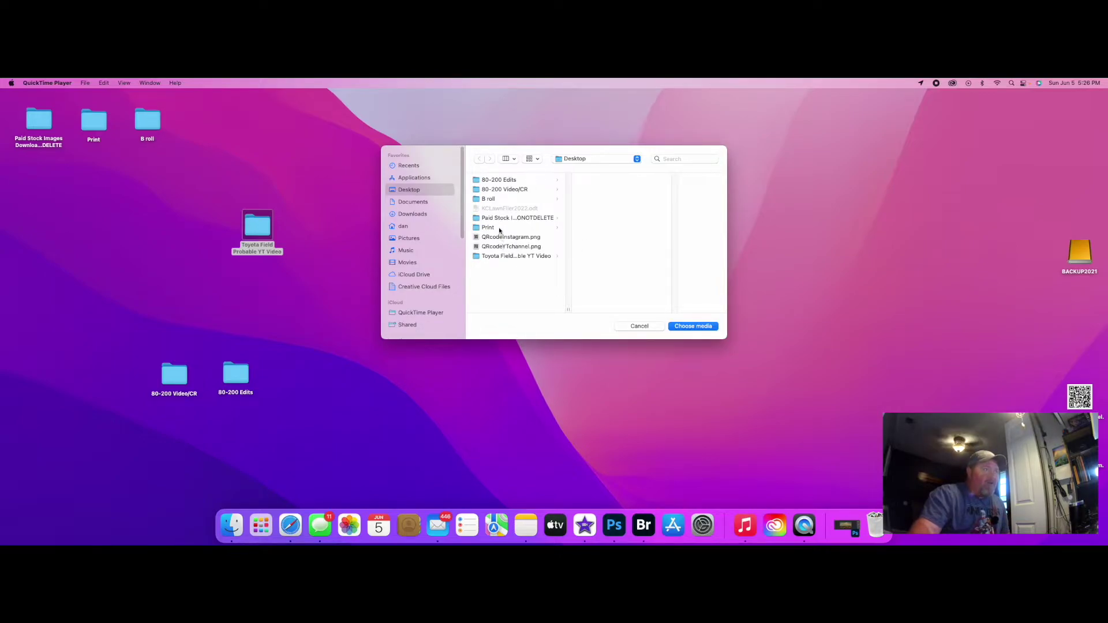
left_click(490, 255)
key("Return")
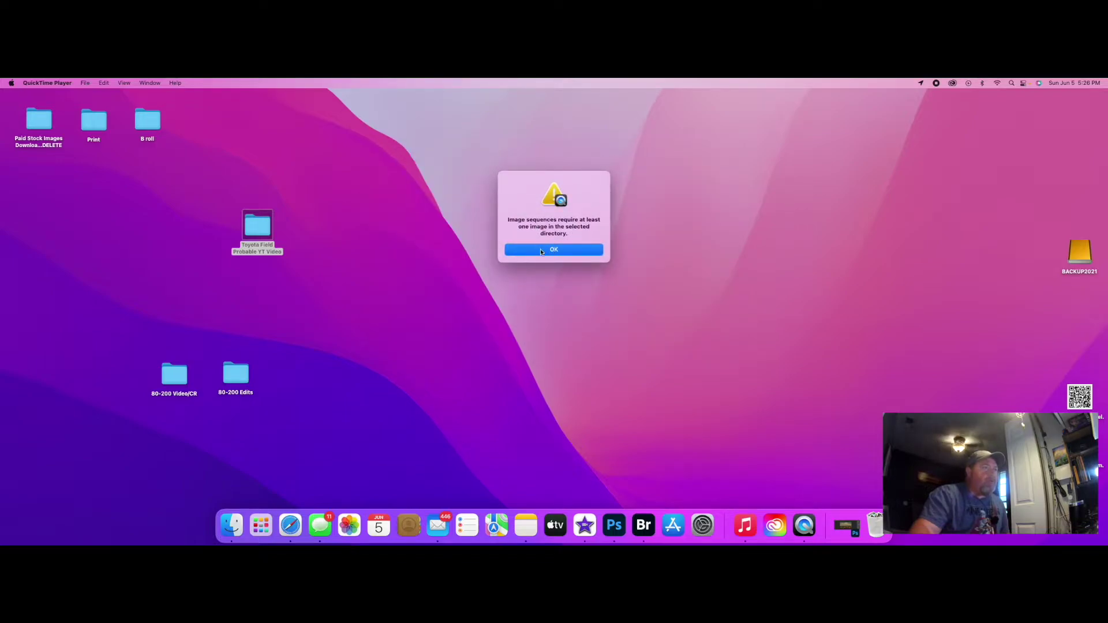
left_click(540, 250)
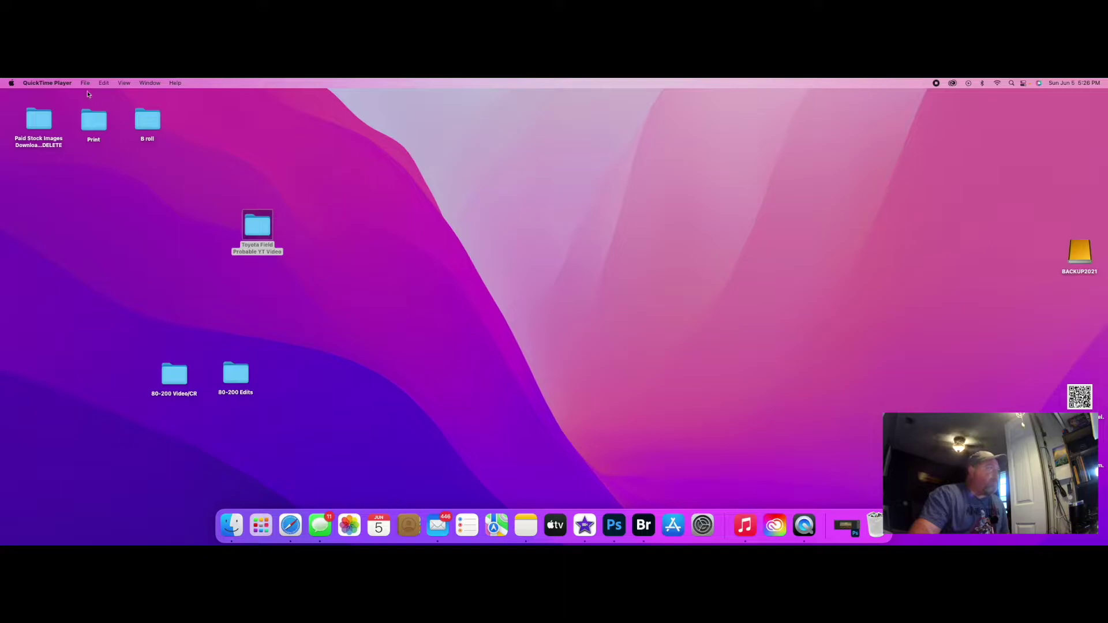
Choose the Thunderhead TL Edit folder as an image sequence, and cancel at its resolution and frame rate options.
left_click(84, 83)
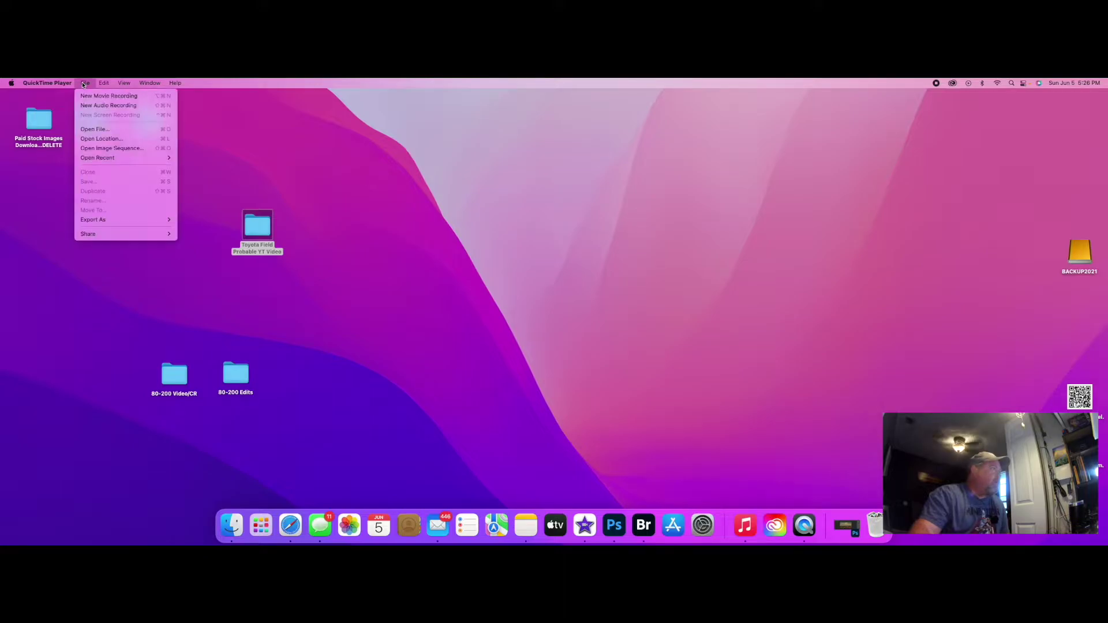
left_click(109, 148)
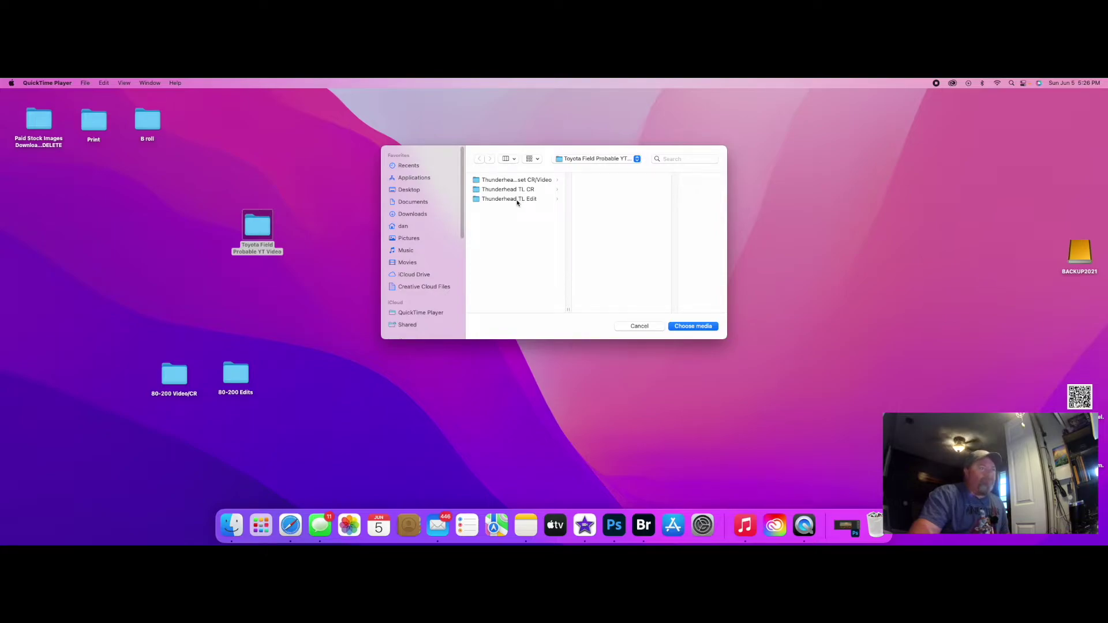
left_click(516, 199)
key("Return")
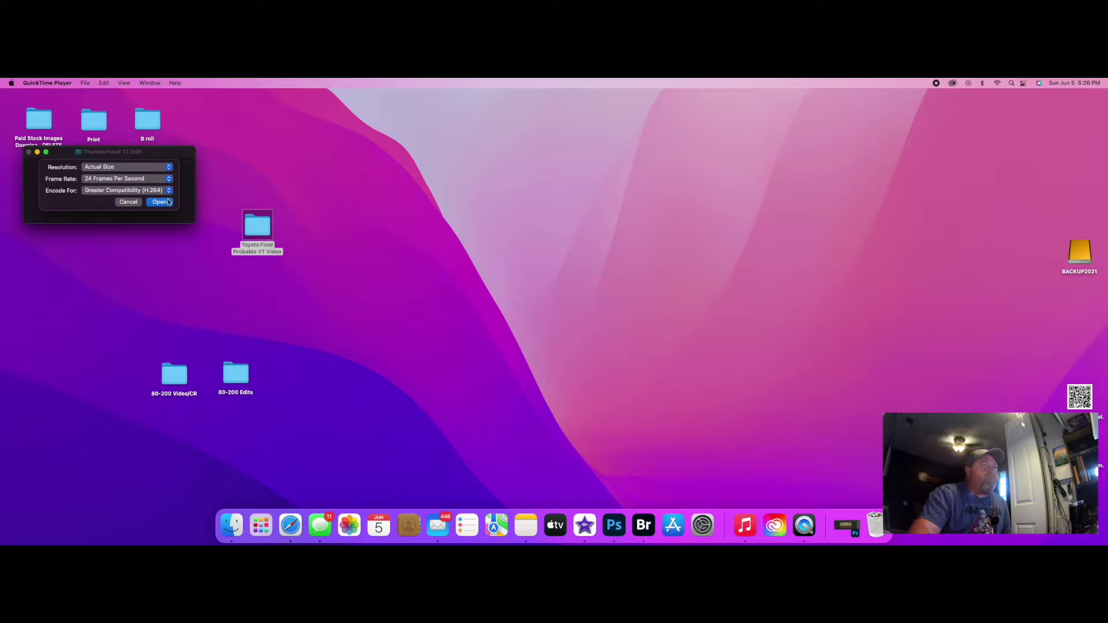
left_click(136, 203)
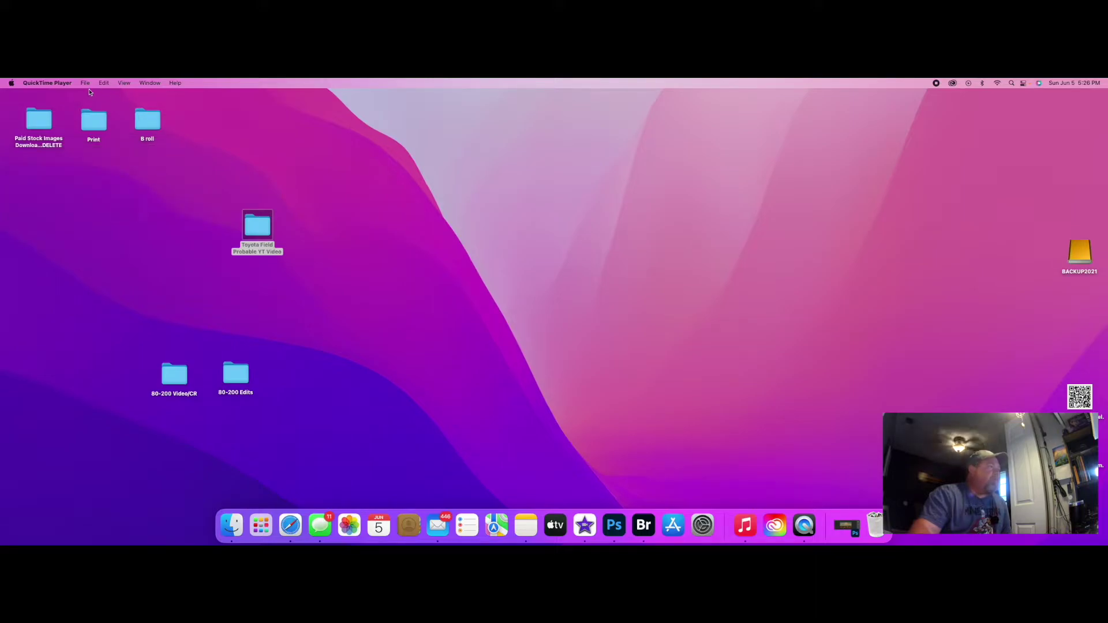
Choose all the JPGs in the Thunderhead TL Edit folder as the media for an image sequence.
left_click(84, 83)
mouse_move(85, 82)
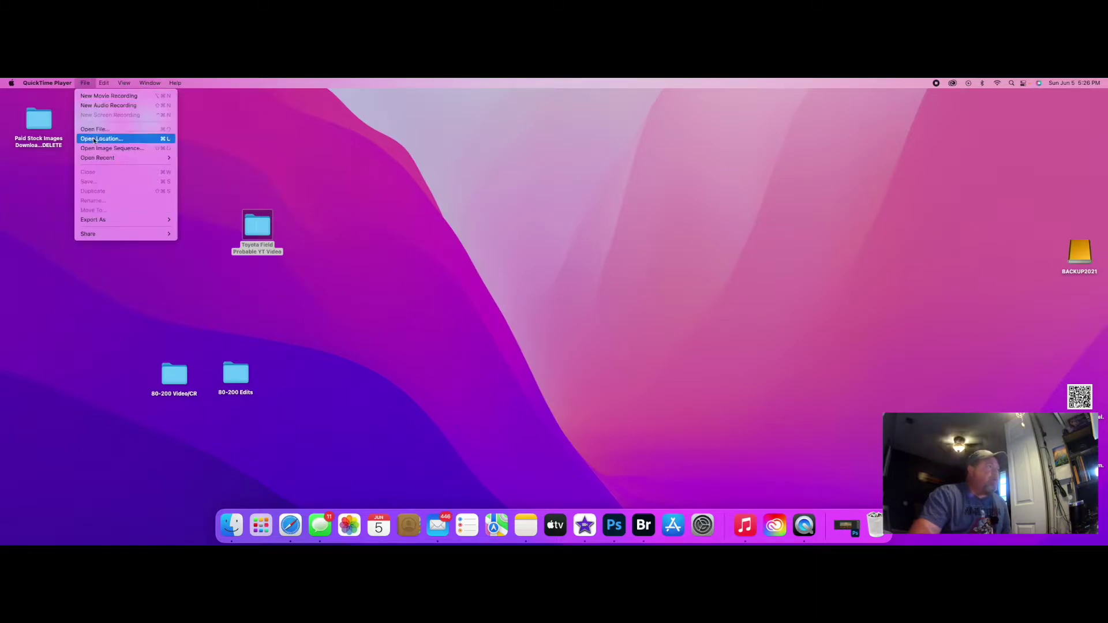
left_click(97, 148)
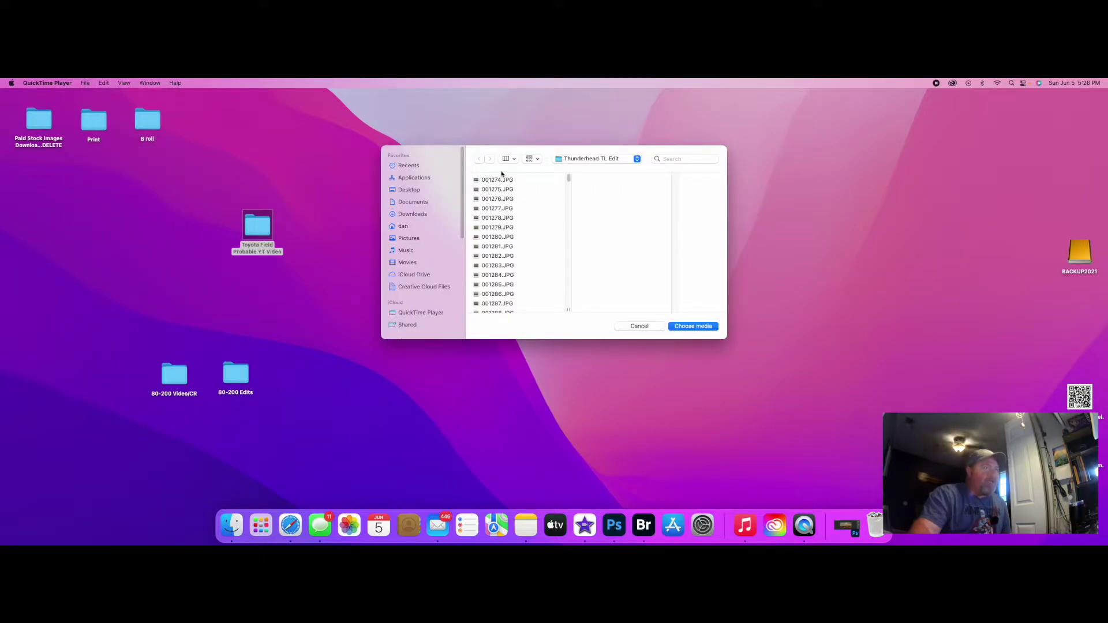
key("super+a")
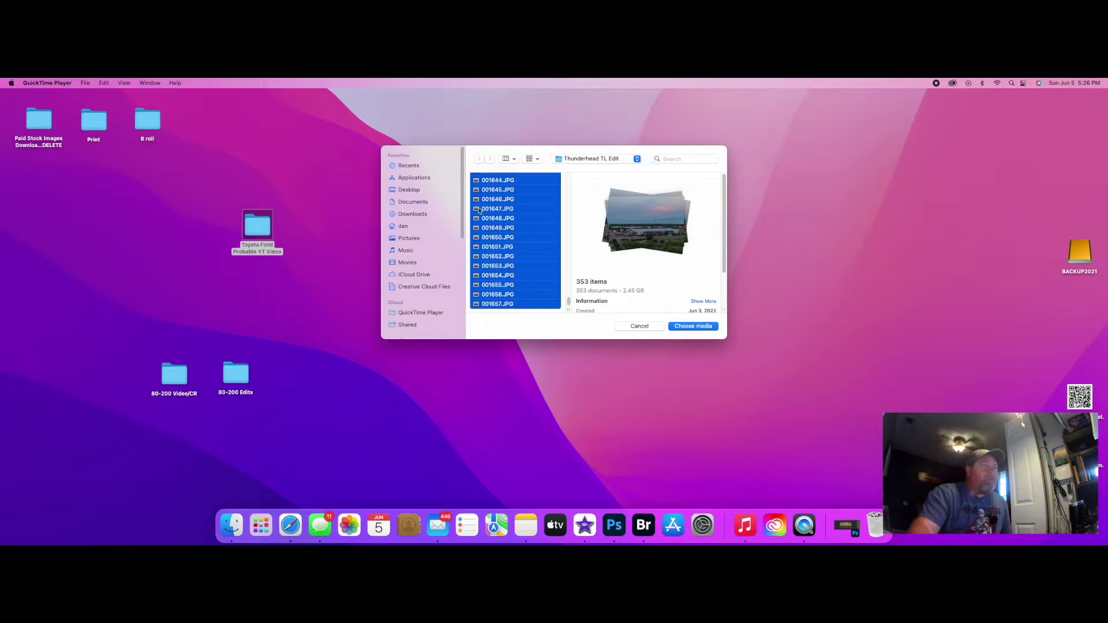
left_click(692, 325)
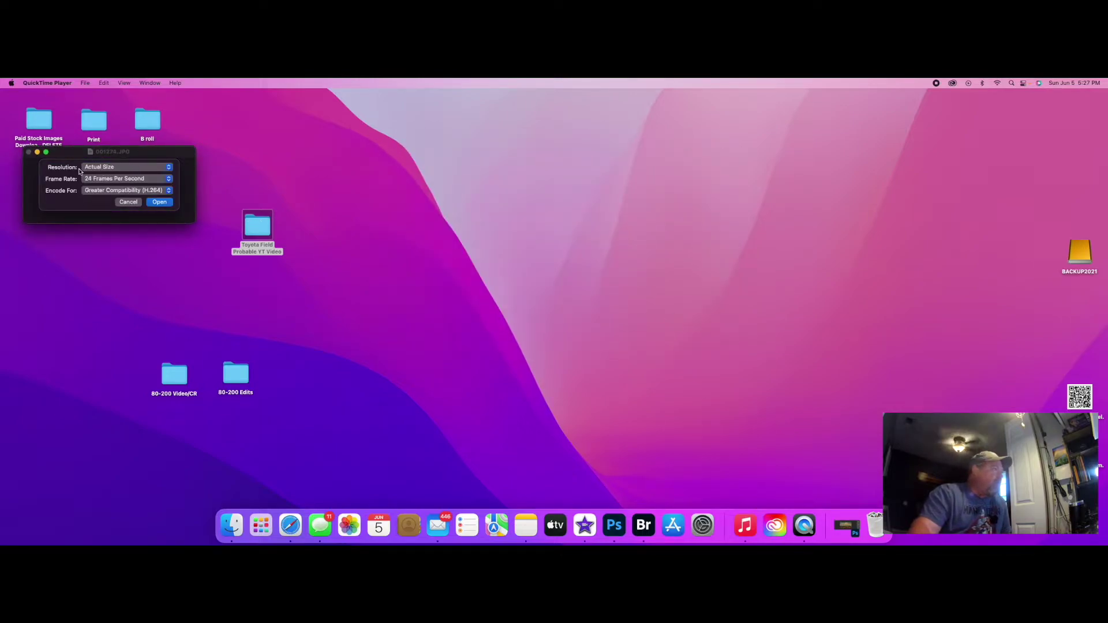
Open the image sequence at actual size and 24 frames per second, encoded for Higher Quality (ProRes).
left_click_drag(134, 151, 519, 180)
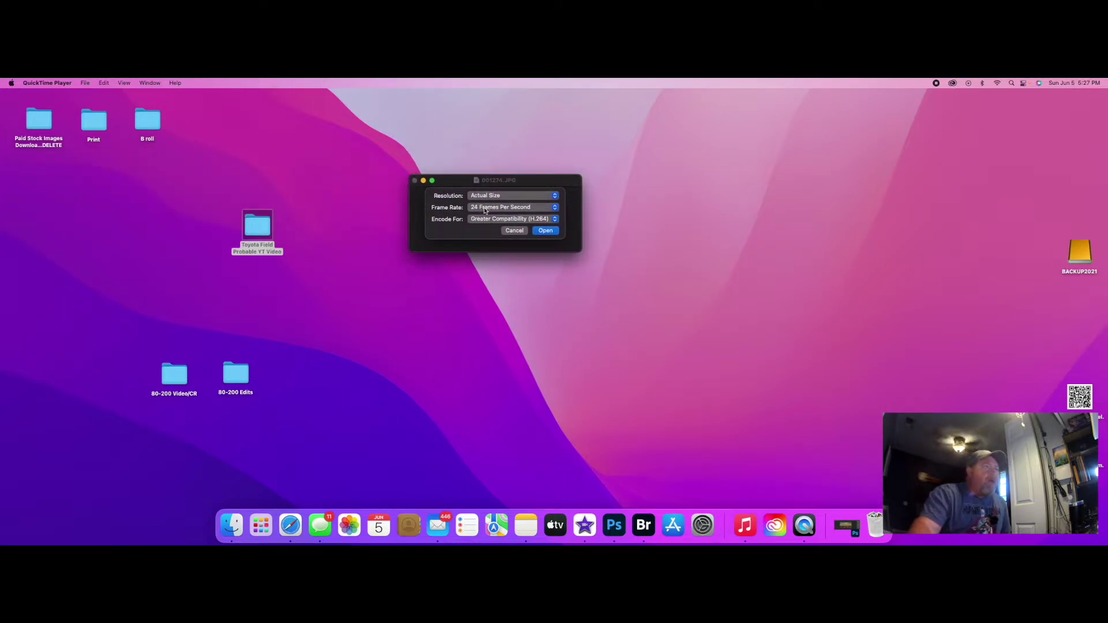
left_click(515, 221)
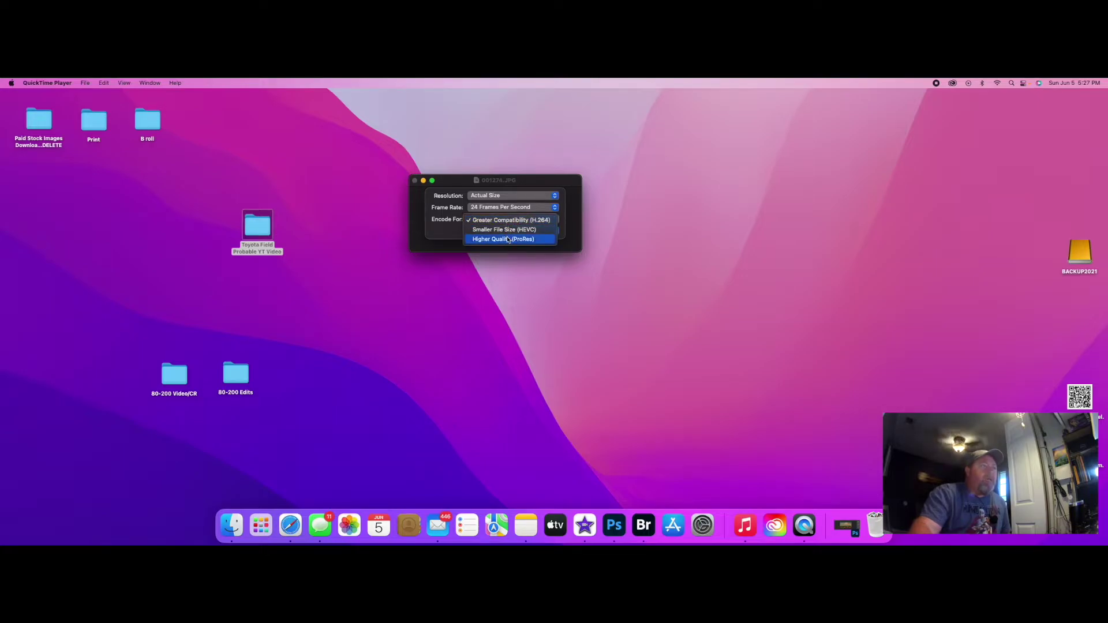
left_click(507, 240)
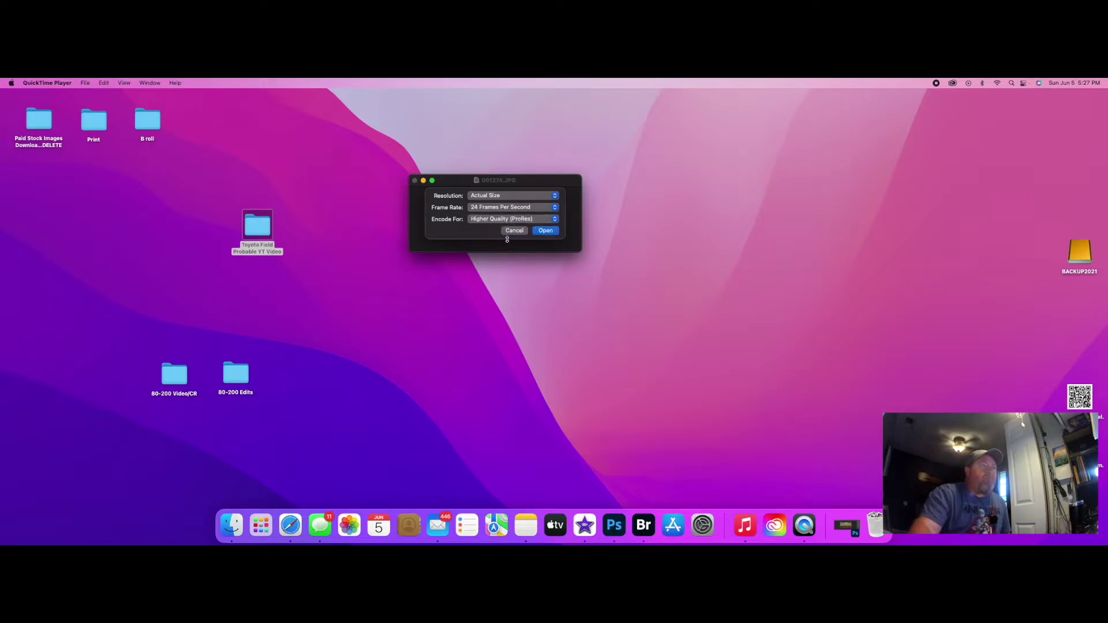
left_click(545, 231)
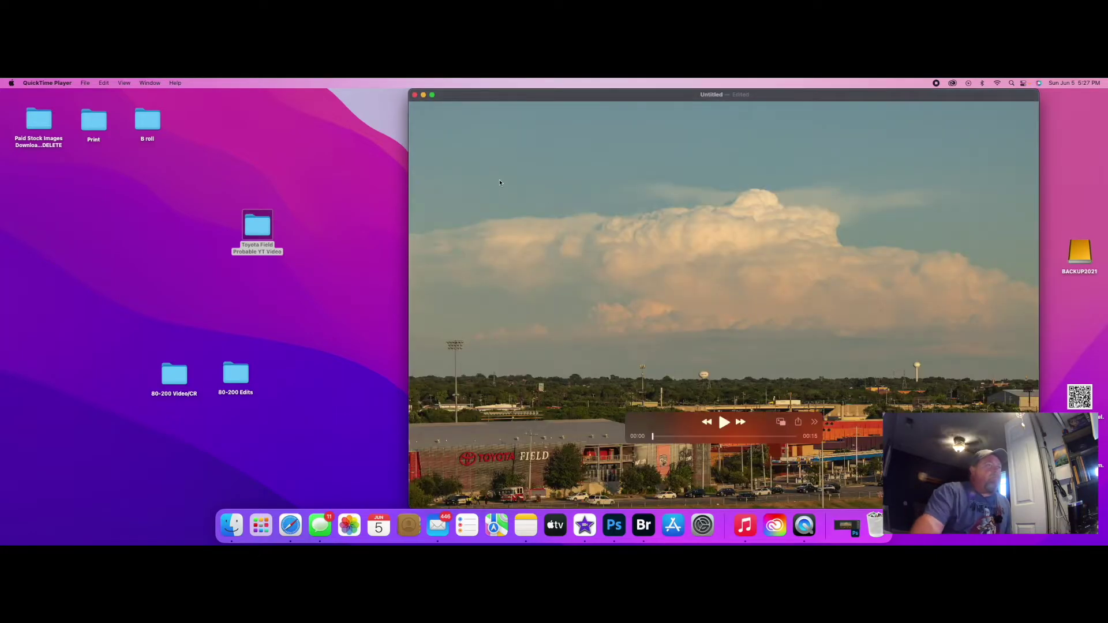
View the time-lapse video in full screen, play it through and replay it from the start.
left_click(432, 95)
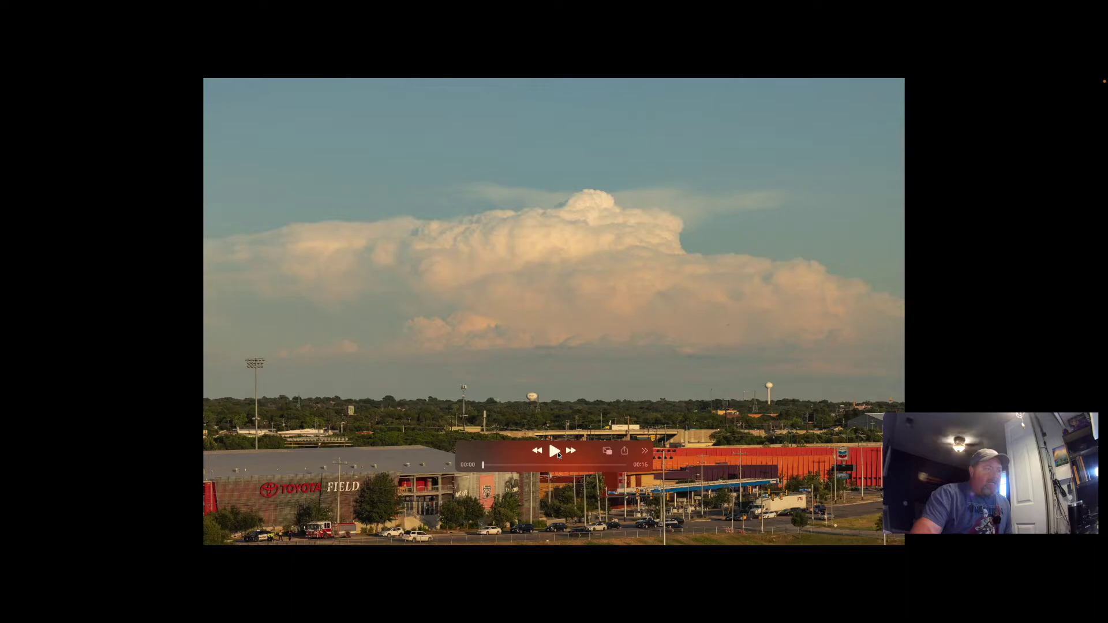
left_click(553, 452)
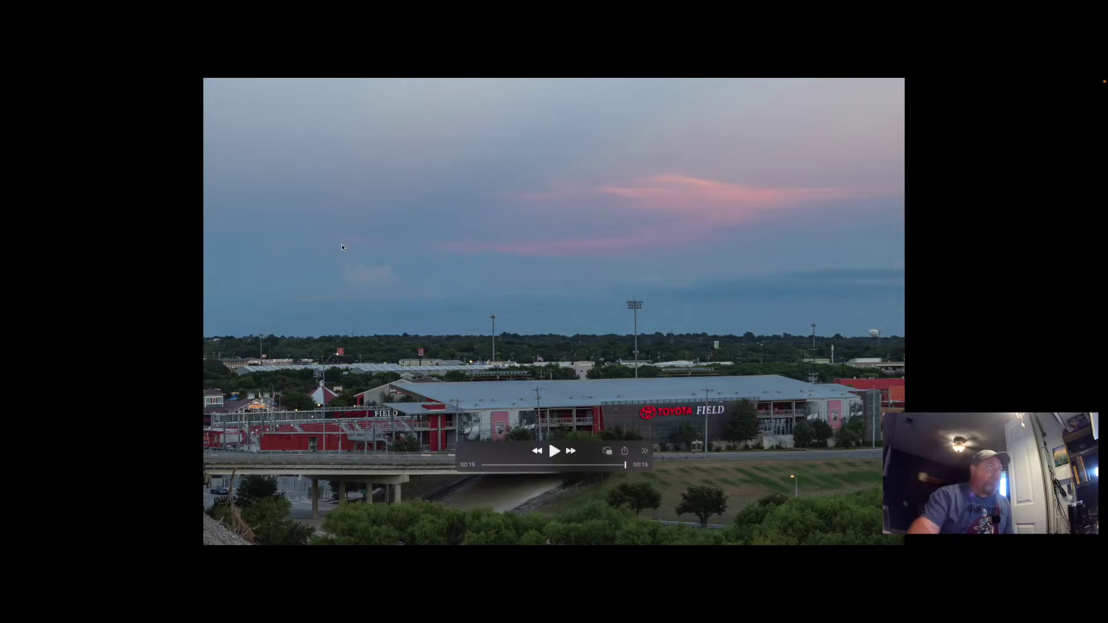
left_click(554, 450)
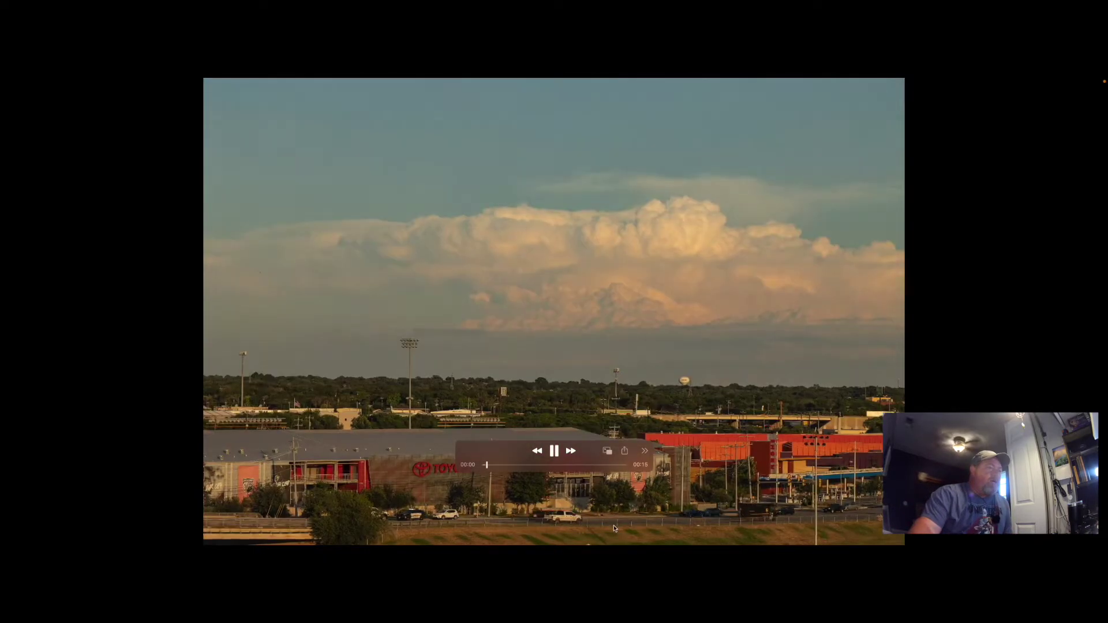